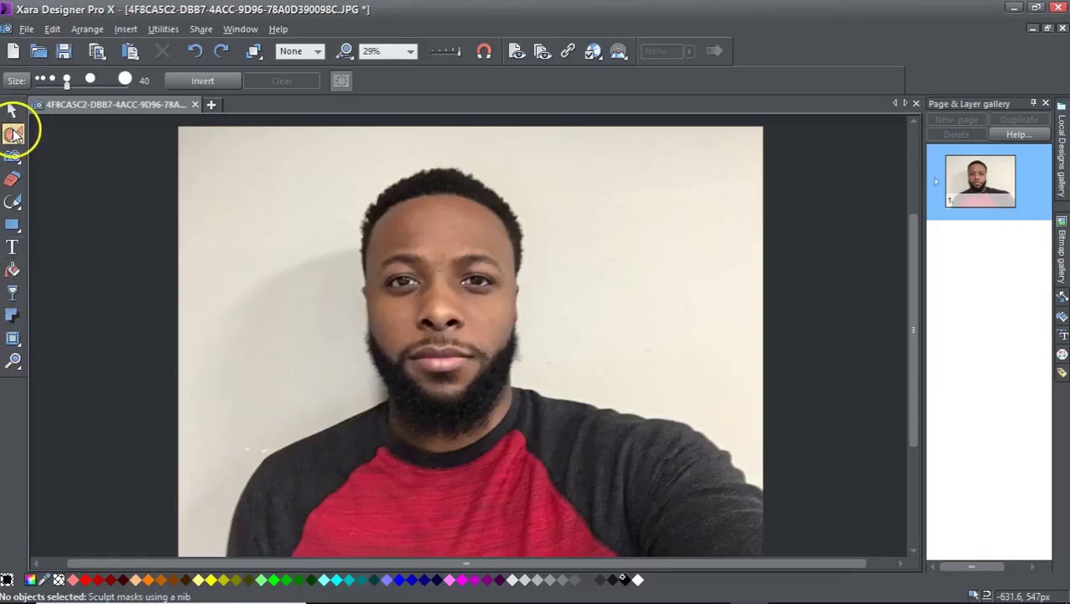
Paint a keep-mask over the man's nose, cheek, forehead, chin, neck, both shoulders and red shirt
click(191, 139)
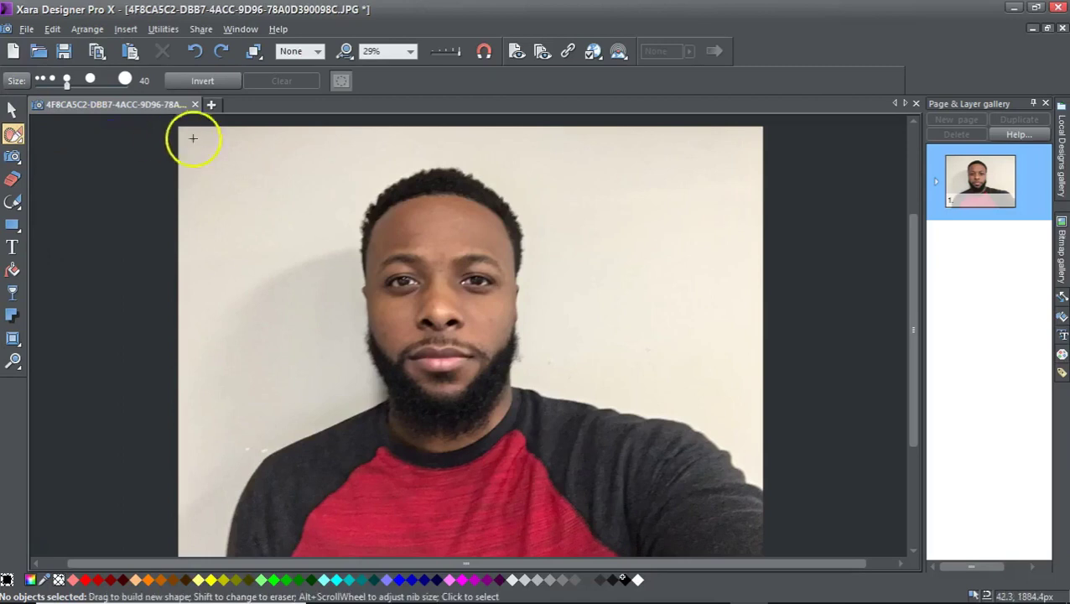
mouse_move(440, 268)
mouse_down()
mouse_move(437, 357)
mouse_move(430, 290)
mouse_move(427, 359)
mouse_move(410, 313)
mouse_move(423, 368)
mouse_move(403, 311)
mouse_move(423, 392)
mouse_move(401, 343)
mouse_move(432, 360)
mouse_move(457, 299)
mouse_up()
mouse_move(466, 377)
mouse_down()
mouse_move(488, 319)
mouse_move(484, 407)
mouse_move(488, 240)
mouse_move(498, 313)
mouse_move(477, 213)
mouse_move(462, 289)
mouse_move(454, 229)
mouse_move(441, 312)
mouse_move(437, 244)
mouse_move(417, 257)
mouse_move(422, 314)
mouse_move(411, 243)
mouse_move(396, 341)
mouse_move(390, 271)
mouse_move(401, 233)
mouse_move(395, 262)
mouse_move(390, 223)
mouse_up()
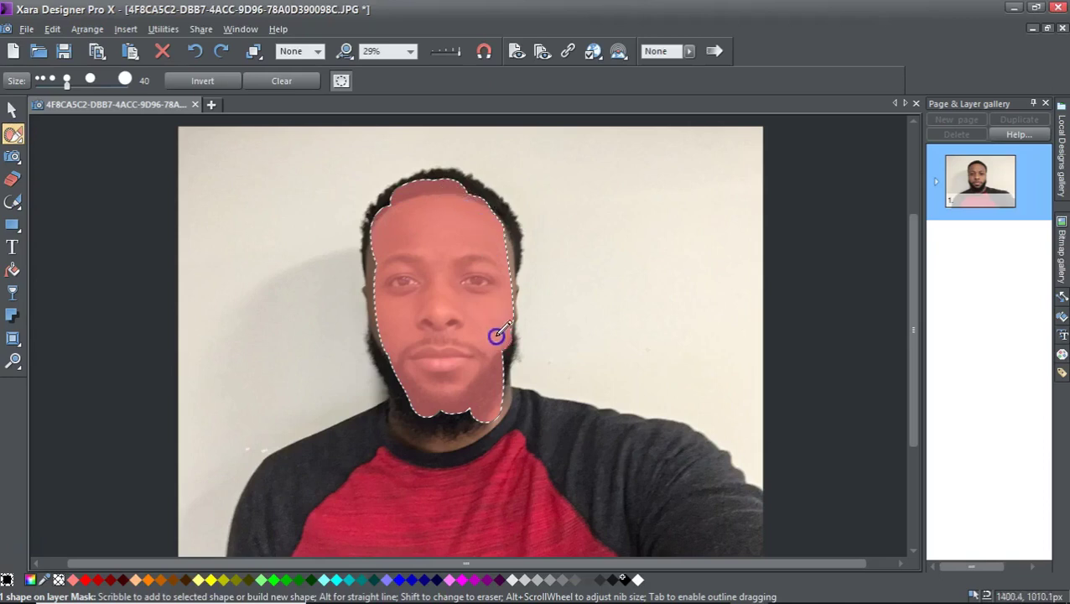
mouse_move(497, 336)
mouse_down()
mouse_move(486, 440)
mouse_move(456, 369)
mouse_move(452, 441)
mouse_move(456, 354)
mouse_move(453, 439)
mouse_move(438, 418)
mouse_move(407, 470)
mouse_move(418, 421)
mouse_move(303, 470)
mouse_move(257, 509)
mouse_up()
mouse_move(325, 473)
mouse_down()
mouse_move(273, 530)
mouse_move(576, 510)
mouse_move(393, 552)
mouse_move(249, 554)
mouse_move(296, 509)
mouse_move(560, 469)
mouse_move(406, 507)
mouse_up()
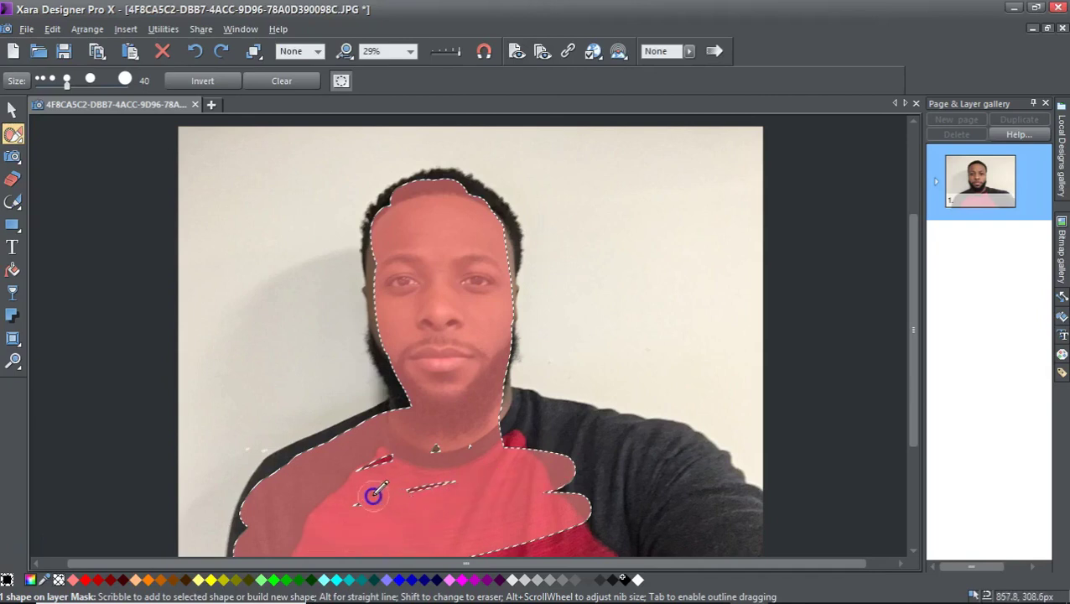
mouse_move(373, 495)
mouse_down()
mouse_move(460, 475)
mouse_move(688, 494)
mouse_move(736, 513)
mouse_move(503, 560)
mouse_move(645, 544)
mouse_move(568, 510)
mouse_move(640, 511)
mouse_move(598, 488)
mouse_move(539, 487)
mouse_up()
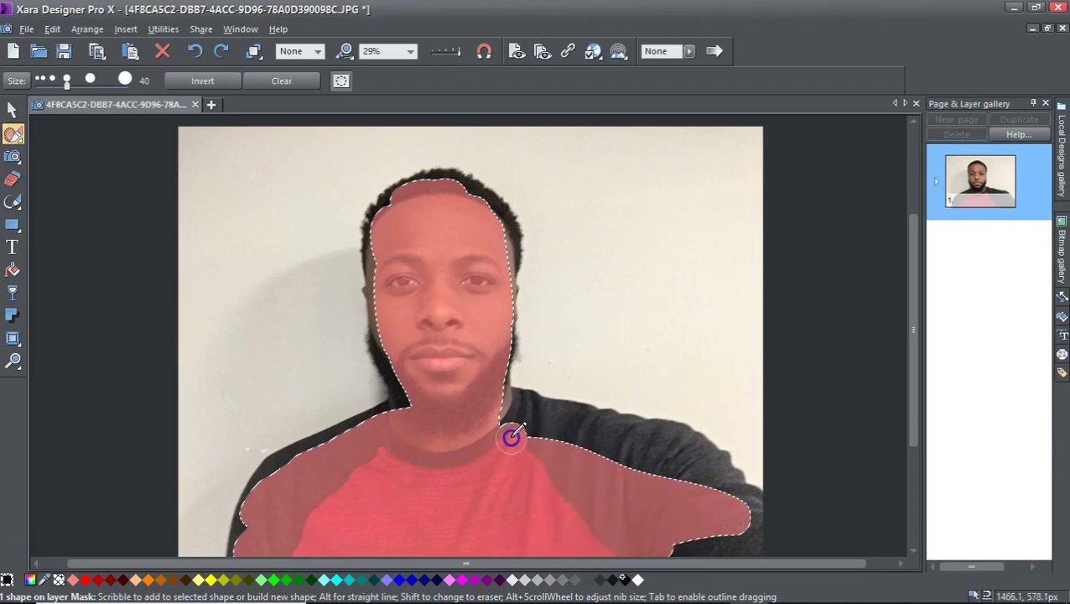
mouse_move(512, 436)
mouse_down()
mouse_move(555, 430)
mouse_move(670, 466)
mouse_up()
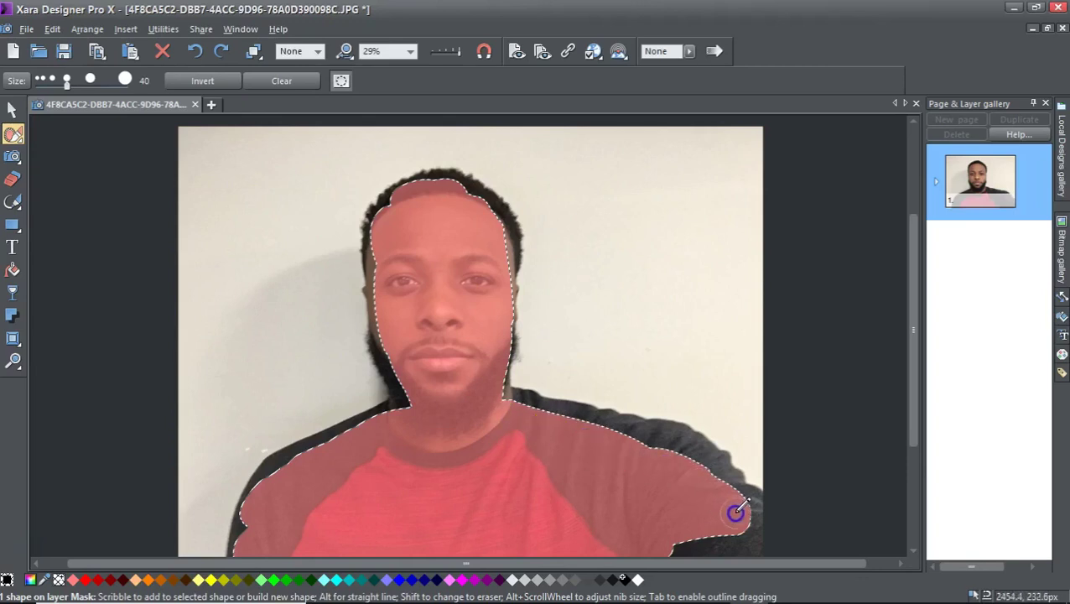
drag(743, 535, 669, 535)
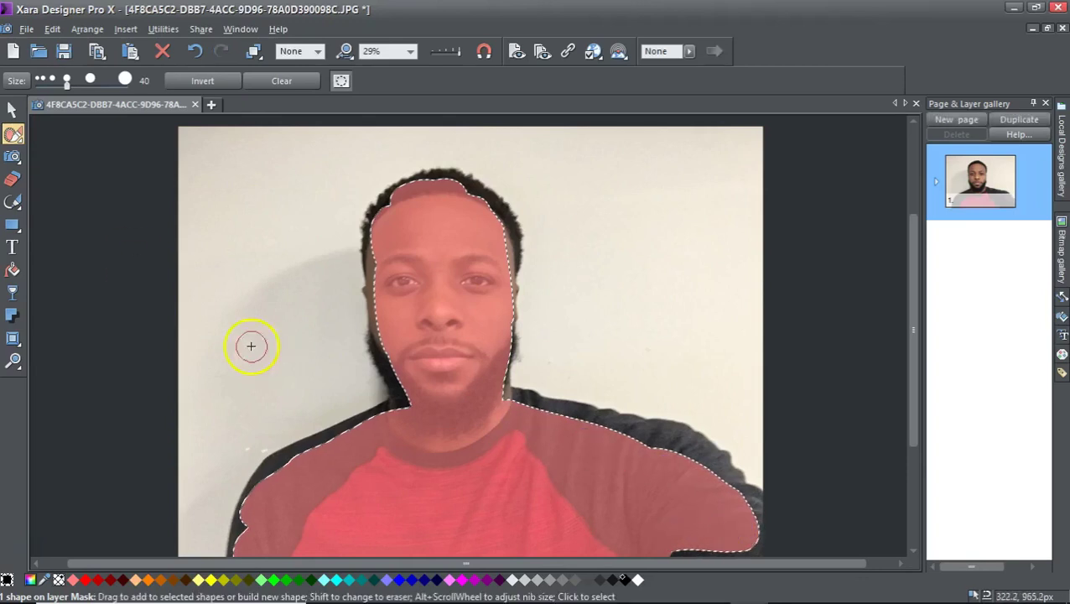
Scribble the eraser along the photo's top-left corner, top and right edges, then apply Erase background
click(11, 183)
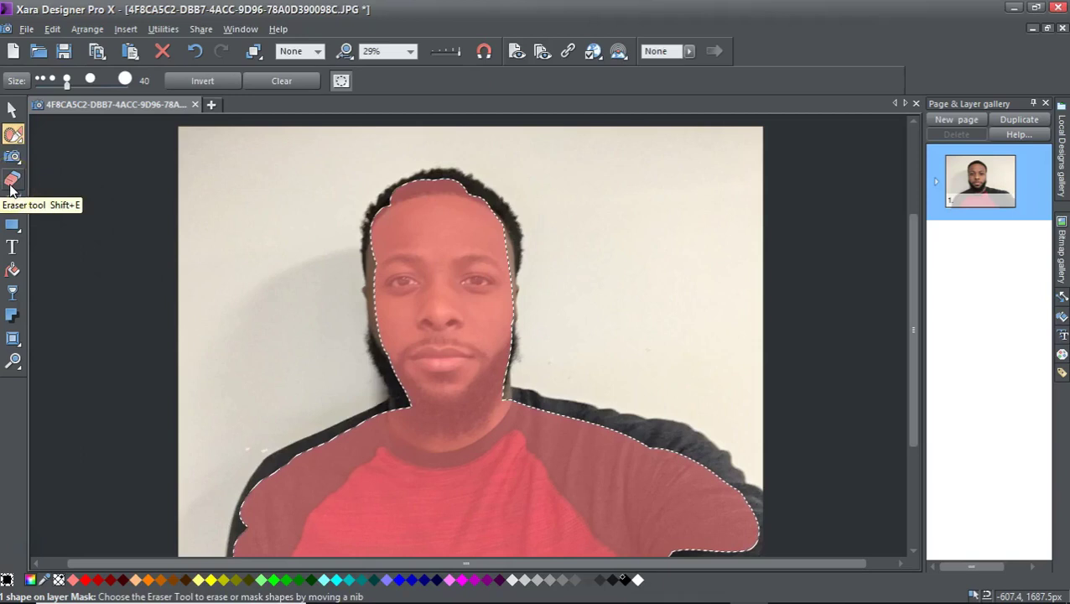
click(11, 182)
mouse_move(287, 138)
mouse_down()
mouse_move(127, 247)
mouse_move(252, 130)
mouse_move(163, 171)
mouse_move(198, 134)
mouse_move(141, 151)
mouse_move(271, 125)
mouse_move(259, 154)
mouse_up()
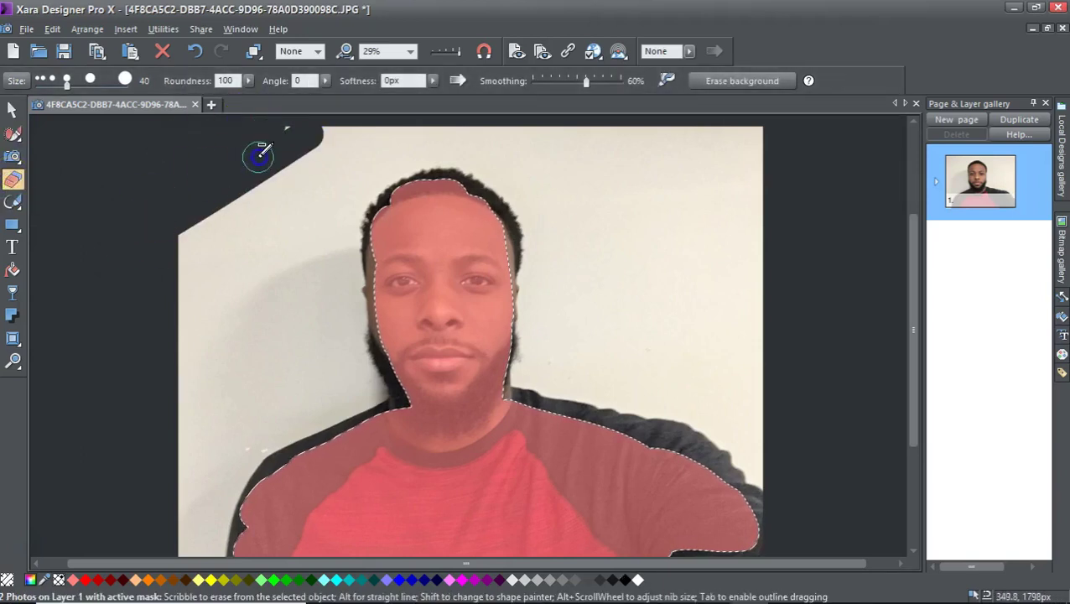
mouse_move(342, 115)
mouse_down()
mouse_move(616, 107)
mouse_move(783, 127)
mouse_move(756, 245)
mouse_move(752, 411)
mouse_move(768, 457)
mouse_move(721, 227)
mouse_move(747, 179)
mouse_move(752, 426)
mouse_move(766, 377)
mouse_move(676, 153)
mouse_move(738, 158)
mouse_move(685, 192)
mouse_move(709, 225)
mouse_move(659, 166)
mouse_move(561, 129)
mouse_up()
mouse_move(495, 117)
mouse_down()
mouse_move(412, 118)
mouse_move(305, 144)
mouse_move(238, 180)
mouse_move(186, 250)
mouse_move(168, 379)
mouse_move(189, 554)
mouse_move(200, 544)
mouse_move(189, 319)
mouse_move(282, 165)
mouse_move(430, 131)
mouse_move(607, 159)
mouse_move(633, 170)
mouse_move(660, 210)
mouse_move(723, 333)
mouse_up()
mouse_move(671, 181)
mouse_down()
mouse_move(684, 320)
mouse_move(776, 453)
mouse_move(602, 143)
mouse_move(585, 184)
mouse_move(667, 335)
mouse_move(636, 268)
mouse_move(692, 371)
mouse_move(747, 437)
mouse_up()
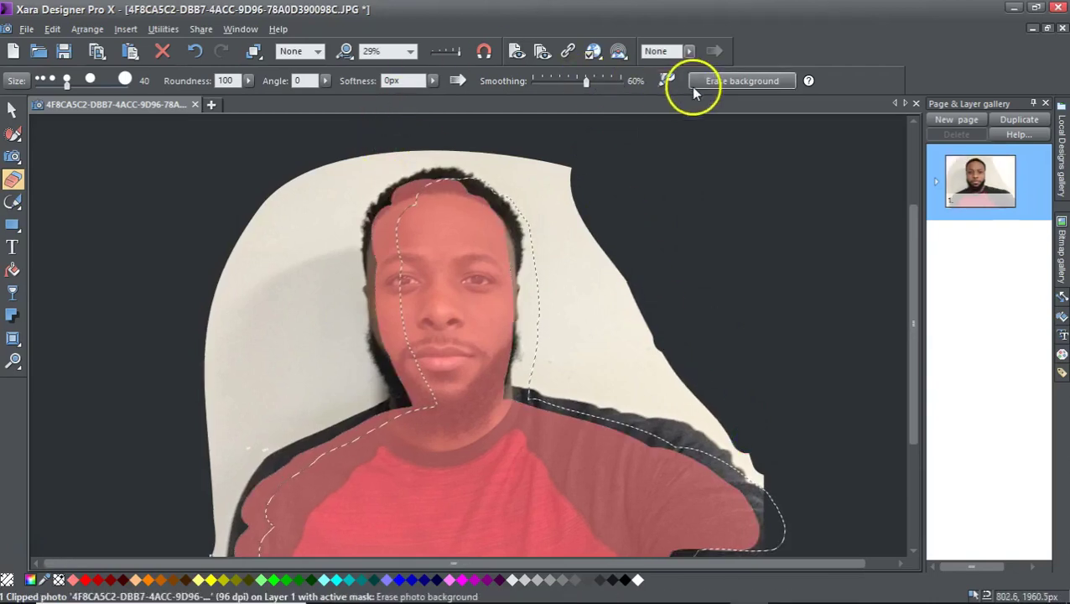
click(721, 82)
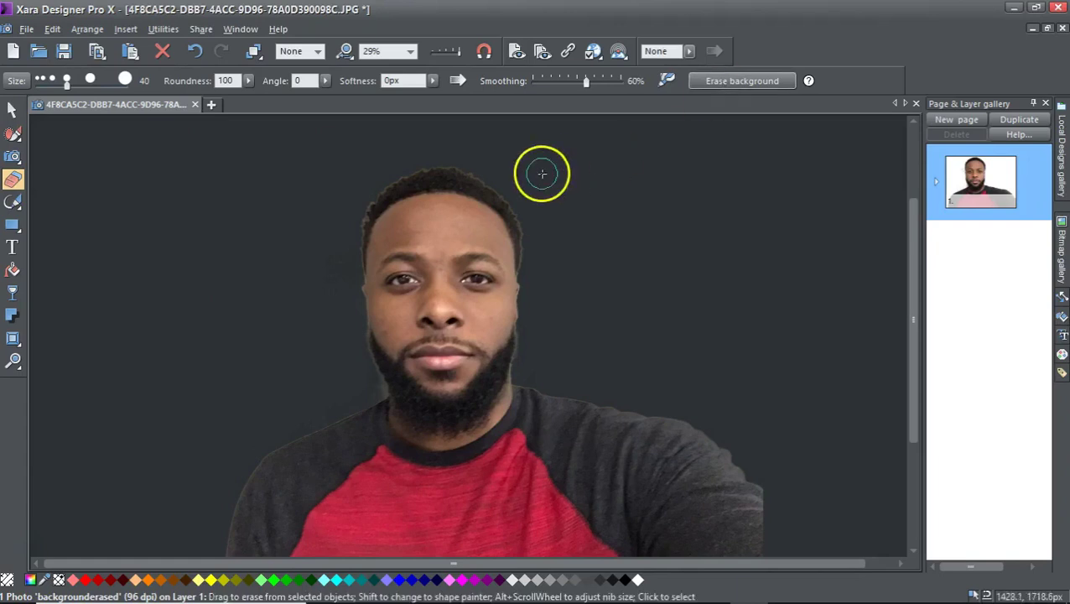
drag(76, 82, 40, 85)
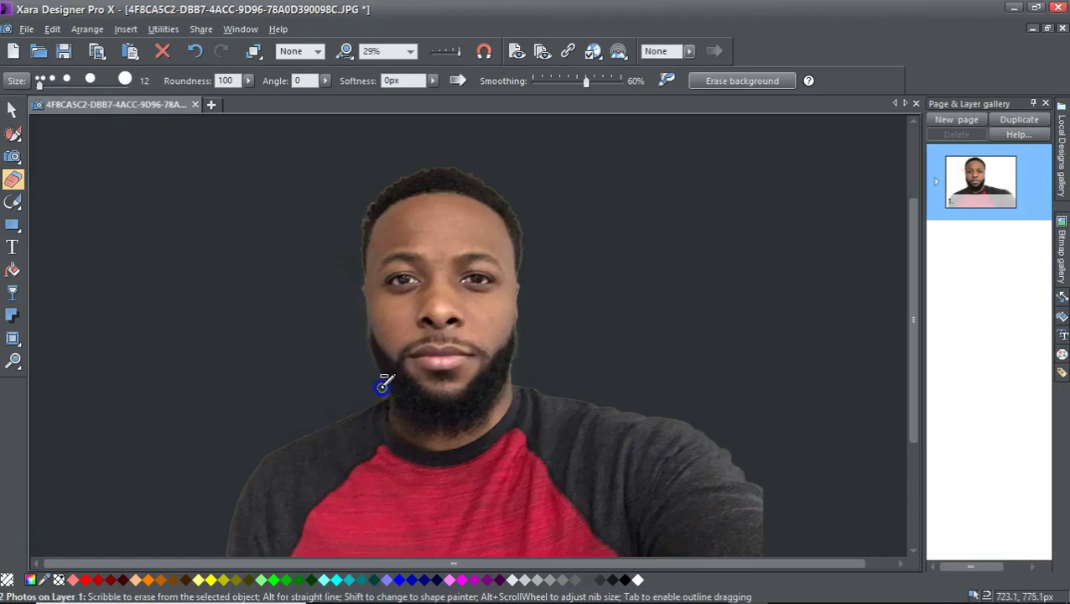
click(364, 362)
key(ctrl+z)
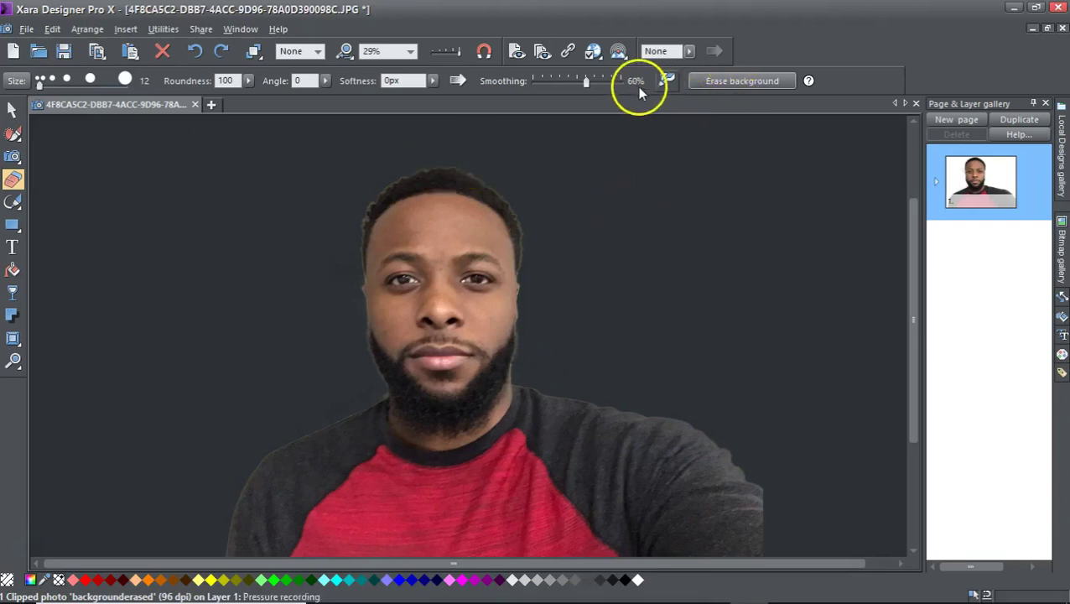
Try 12.2px and 50px edge feathering on the cutout, settle on None, then deselect it
click(13, 109)
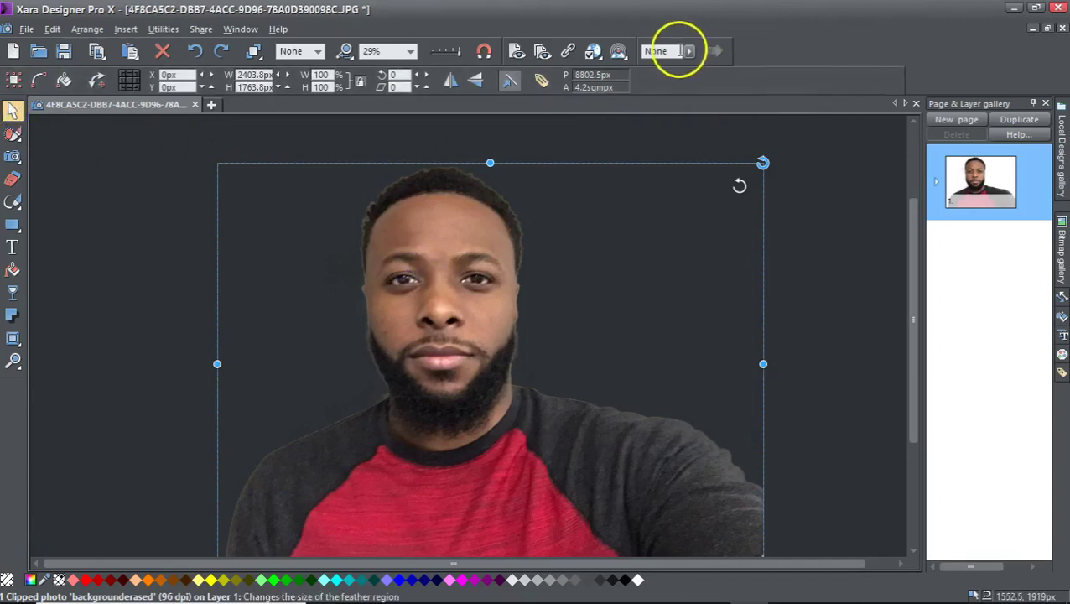
click(686, 52)
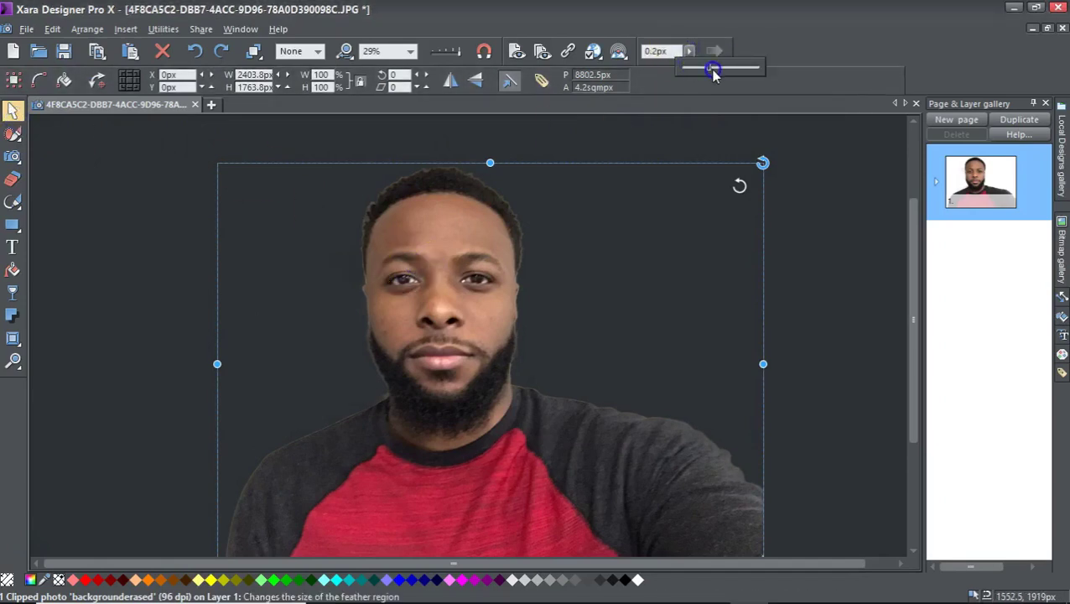
drag(712, 74, 715, 74)
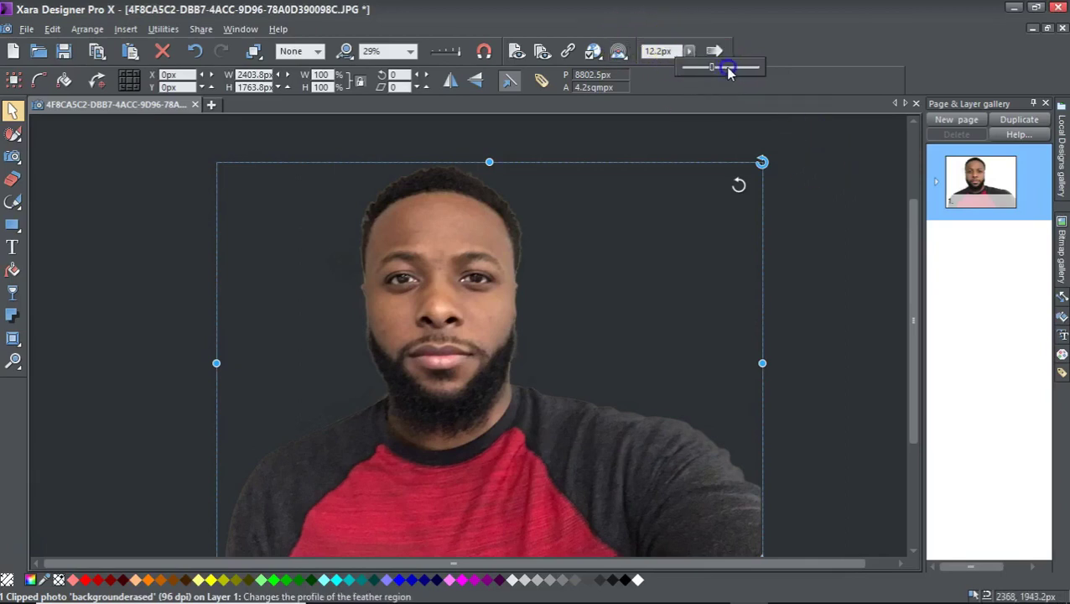
drag(768, 73, 788, 77)
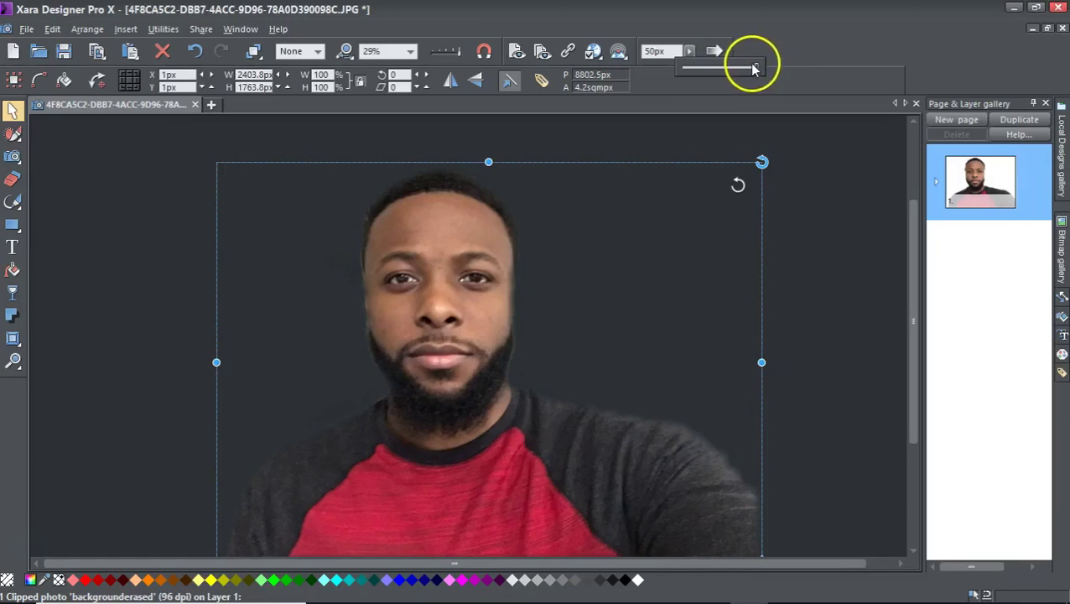
drag(756, 67, 680, 74)
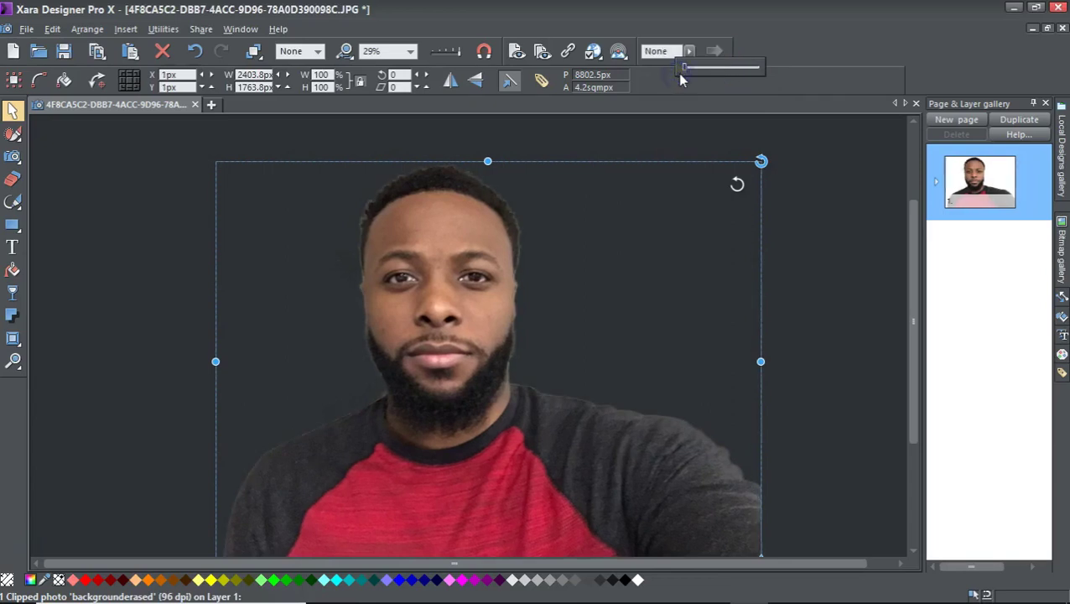
click(795, 207)
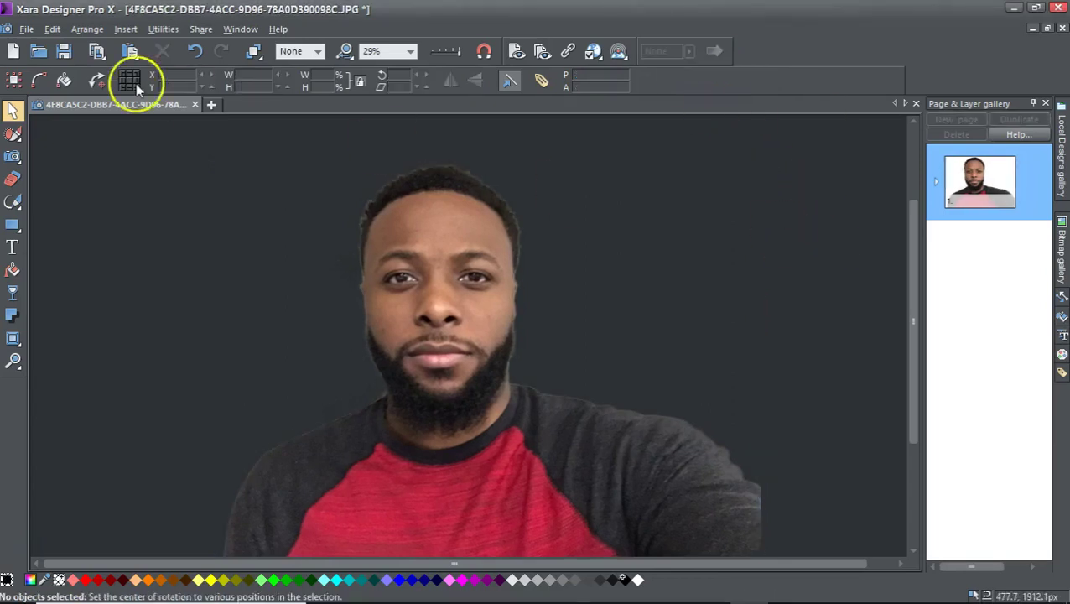
Import the dark-studio-background_1258-14 image from Downloads into the document
click(27, 29)
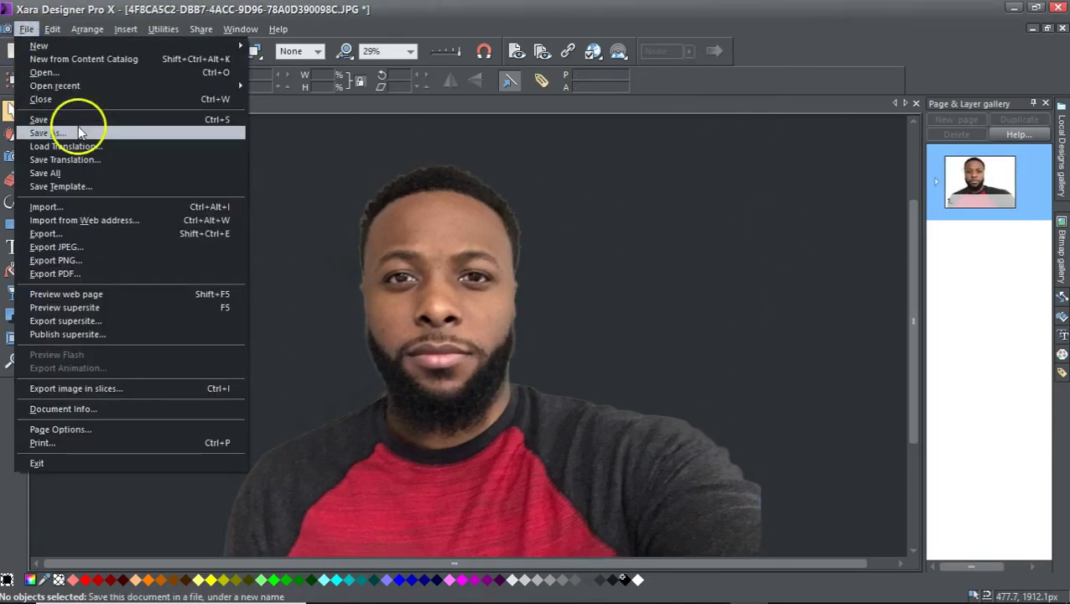
click(67, 206)
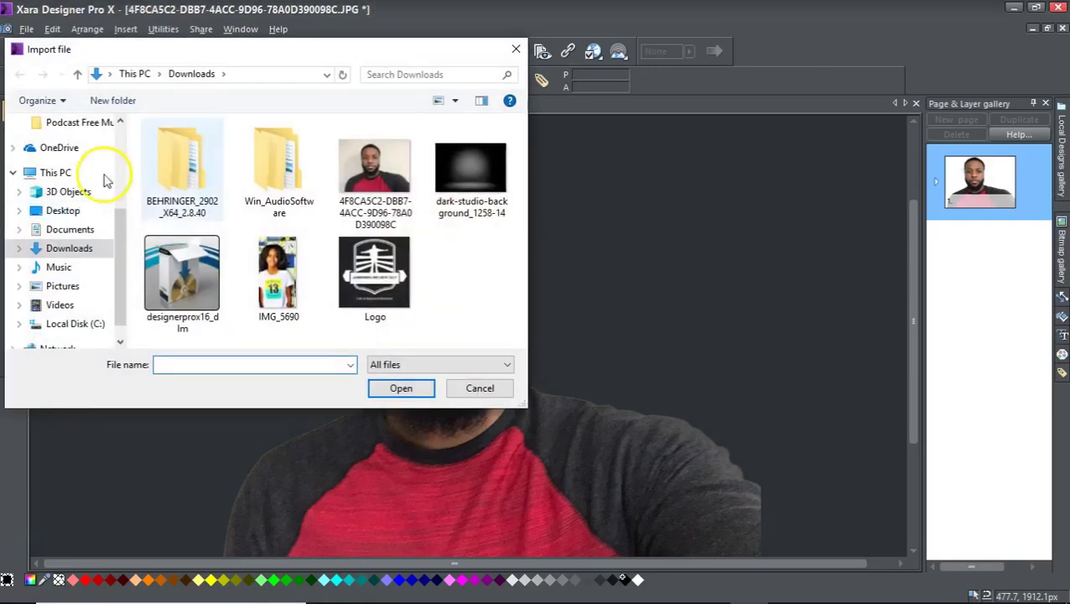
click(458, 186)
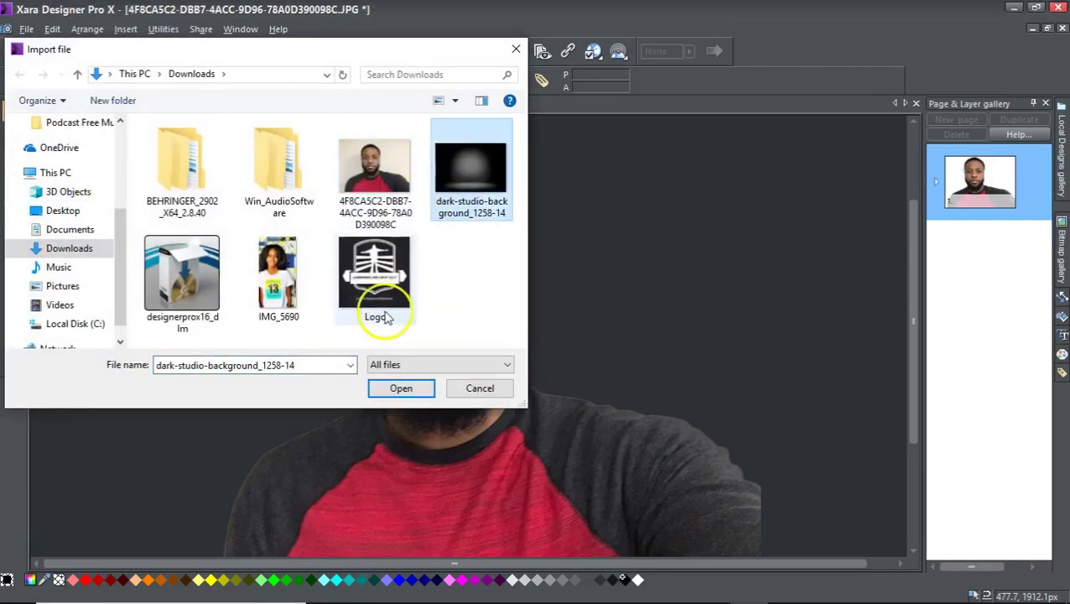
click(387, 390)
drag(497, 329, 499, 302)
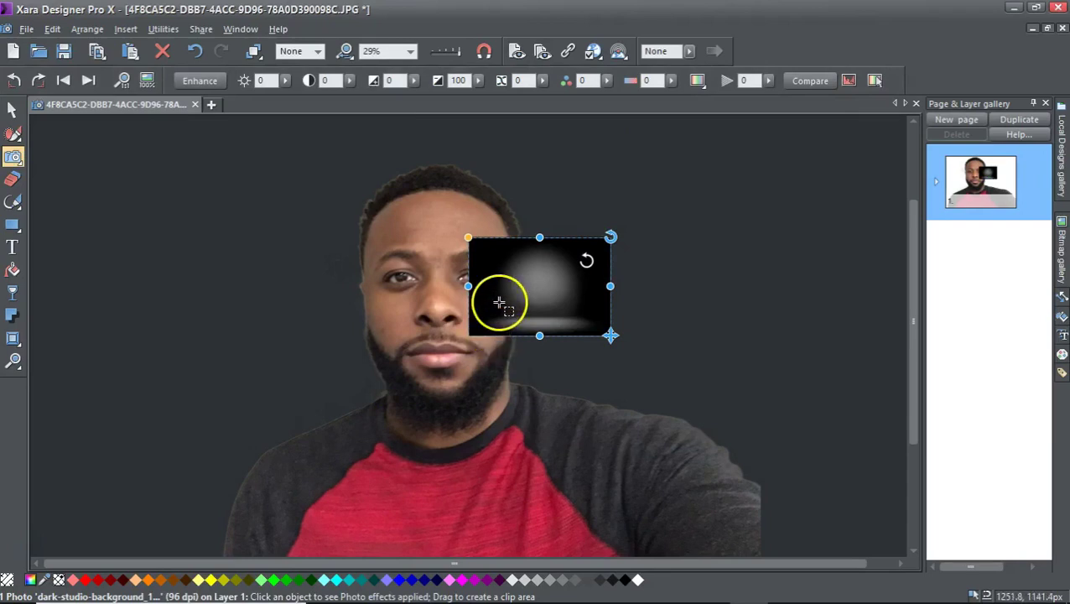
Send the dark studio photo behind the portrait using Arrange > Put to Back
click(11, 110)
right_click(546, 286)
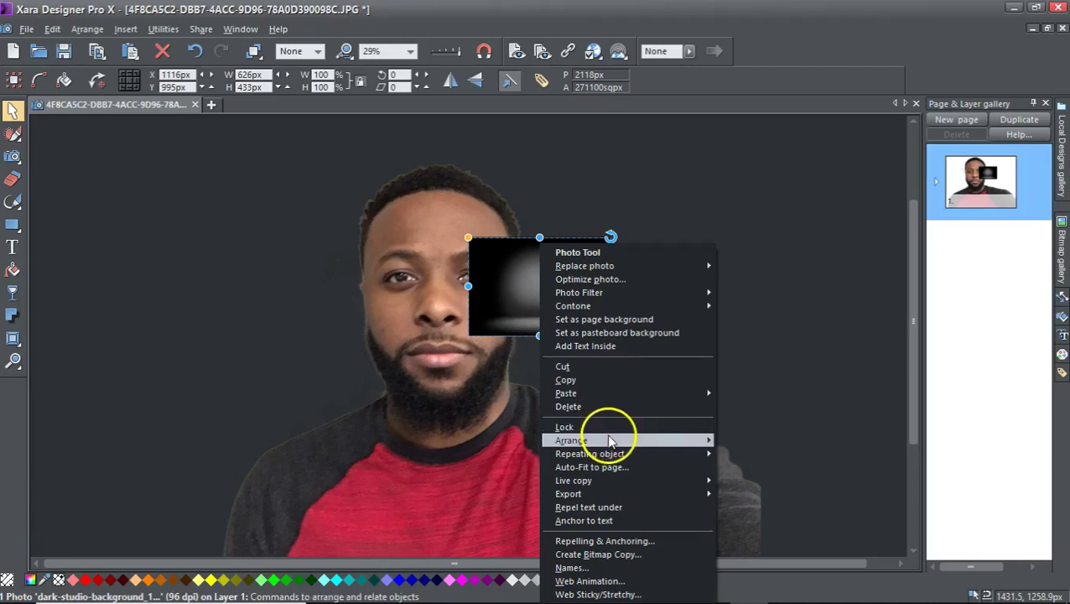
mouse_move(609, 440)
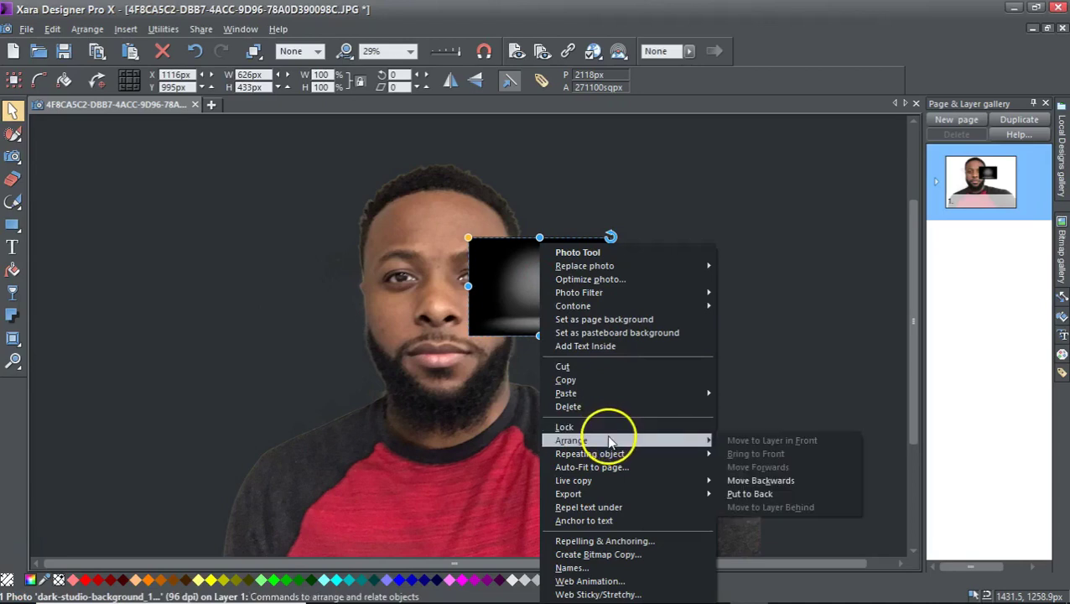
click(749, 494)
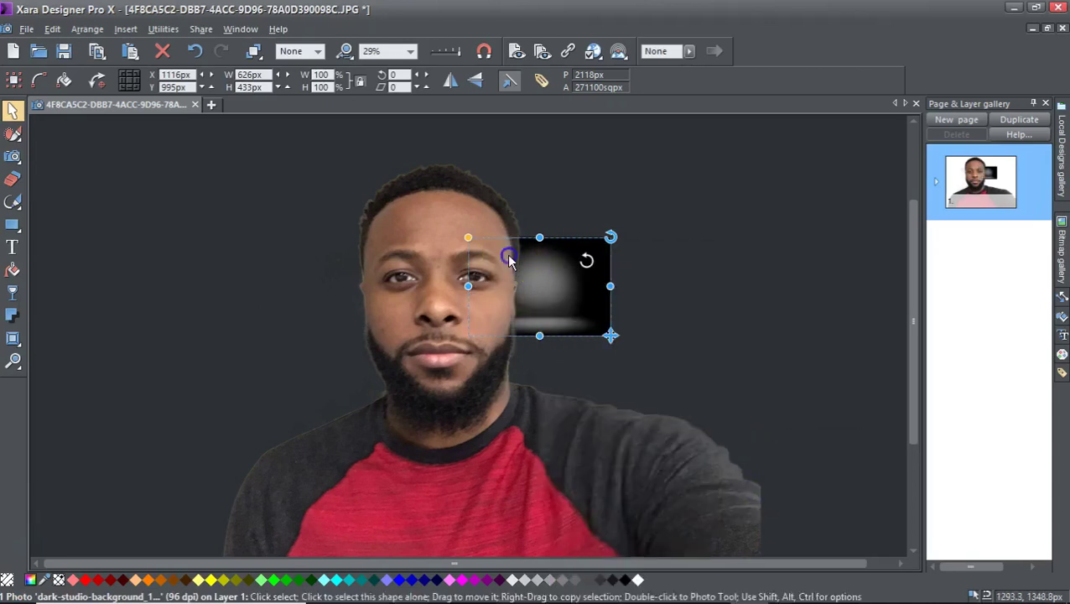
Move the studio background to the page's top-left corner and enlarge it to fill the page
drag(509, 253, 474, 267)
alt+click(568, 265)
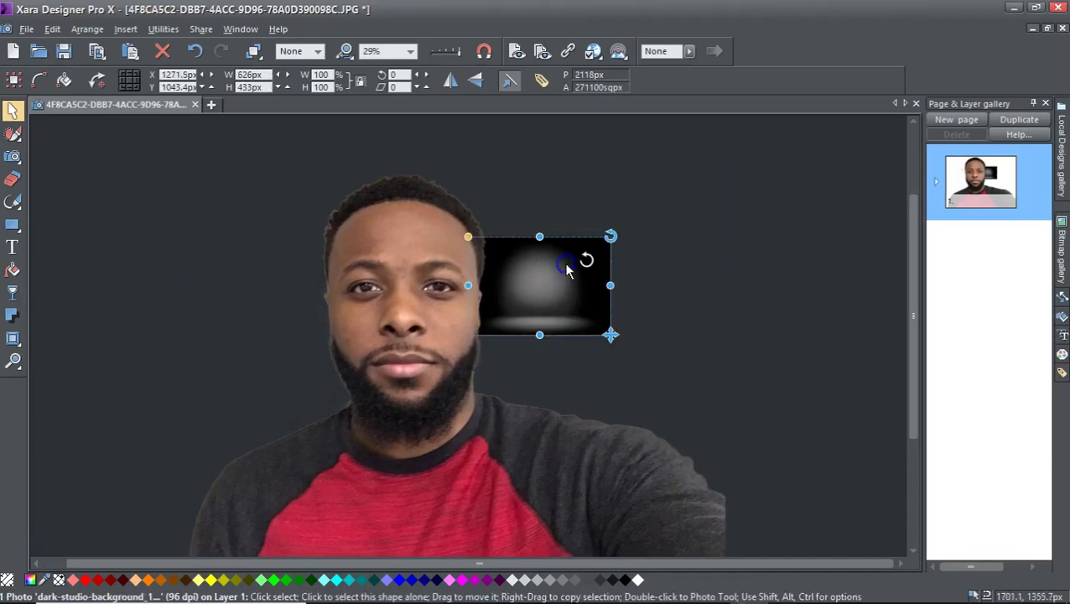
drag(569, 268, 171, 170)
click(212, 233)
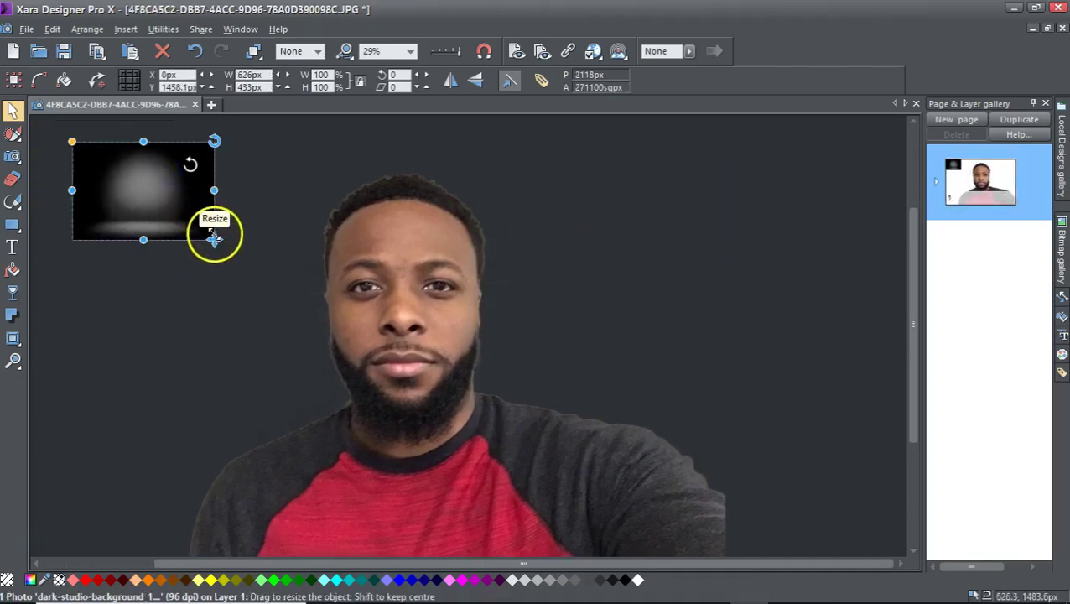
drag(215, 239, 907, 448)
Select the cutout portrait, move it up about 120 px and shrink it to 61%
click(564, 447)
drag(513, 462, 564, 467)
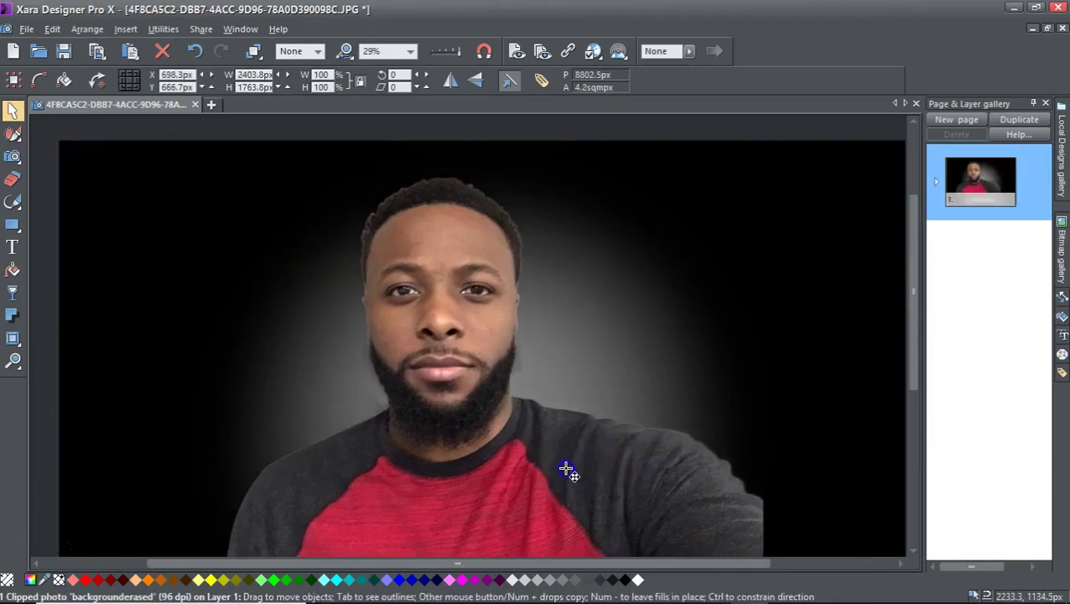
click(165, 323)
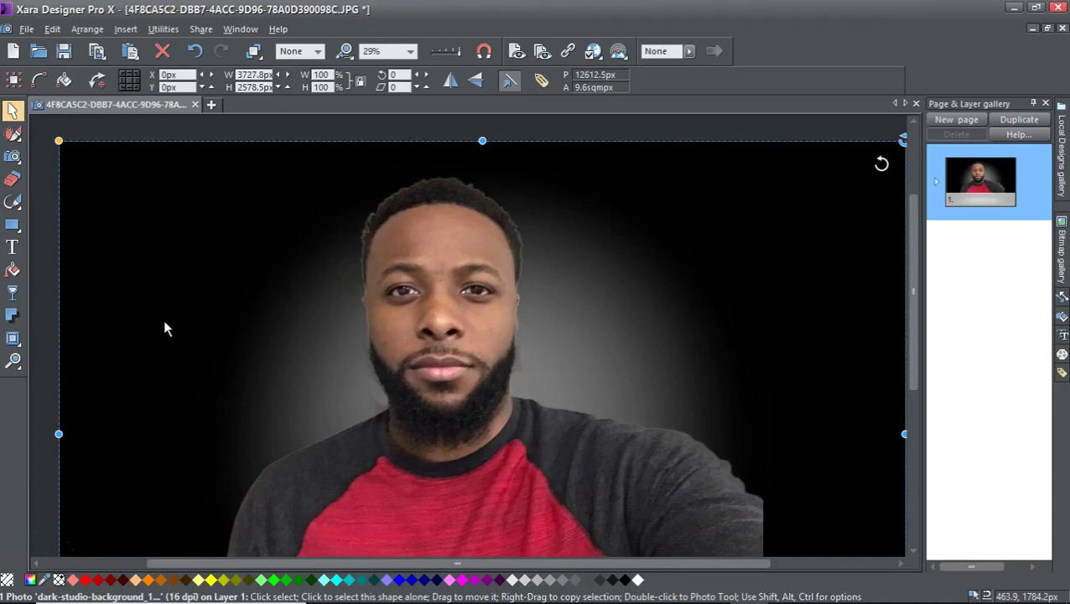
click(400, 325)
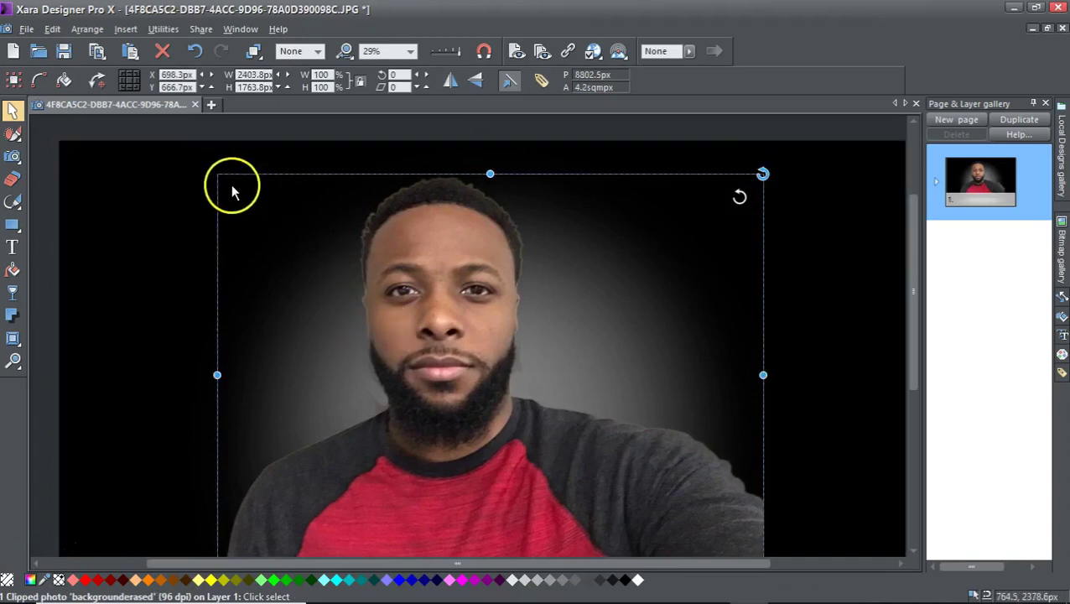
click(646, 335)
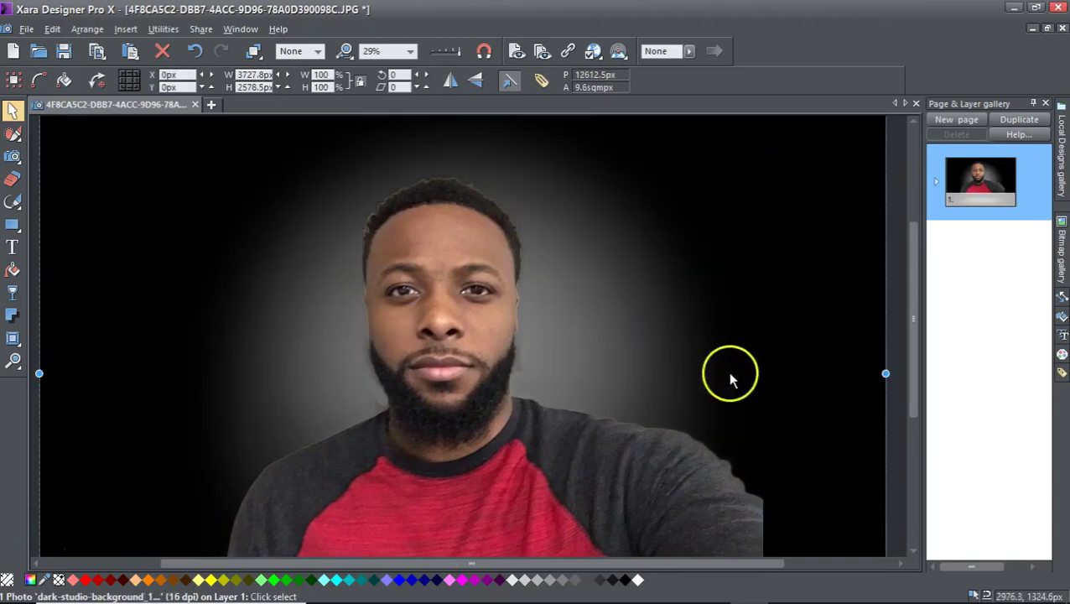
click(513, 507)
drag(521, 490, 521, 406)
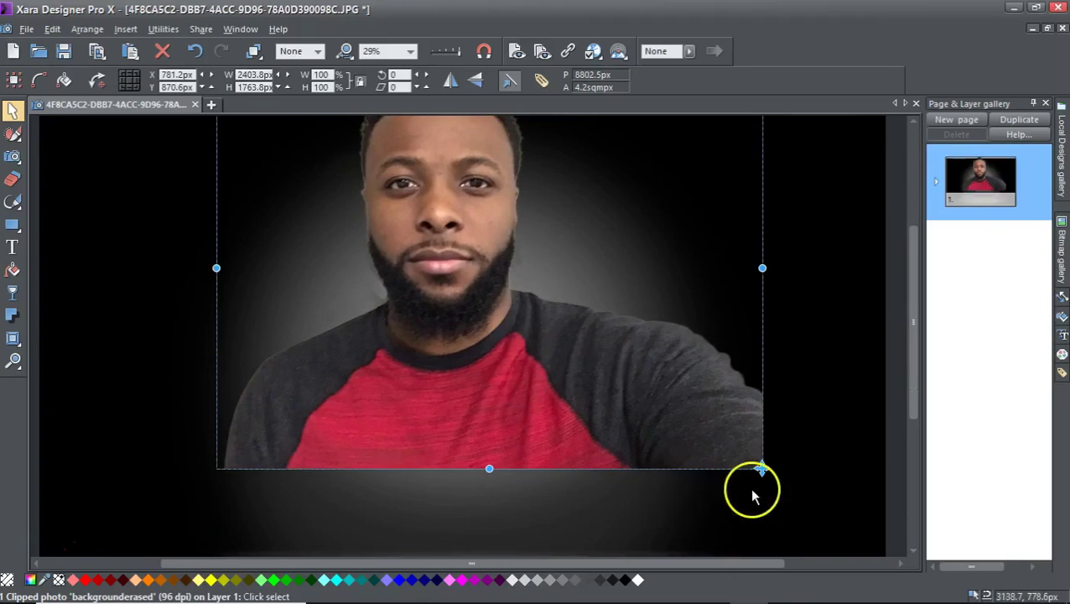
drag(760, 467, 705, 520)
Centre the portrait, enlarge it to about 126% and shift it slightly right
click(304, 383)
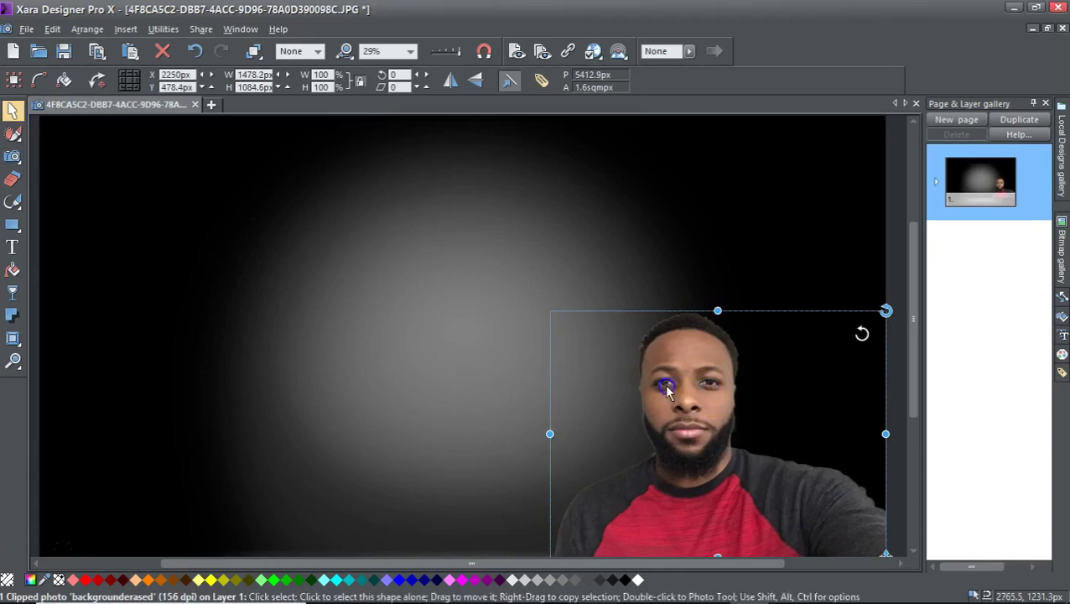
drag(662, 373, 511, 328)
drag(713, 488, 806, 512)
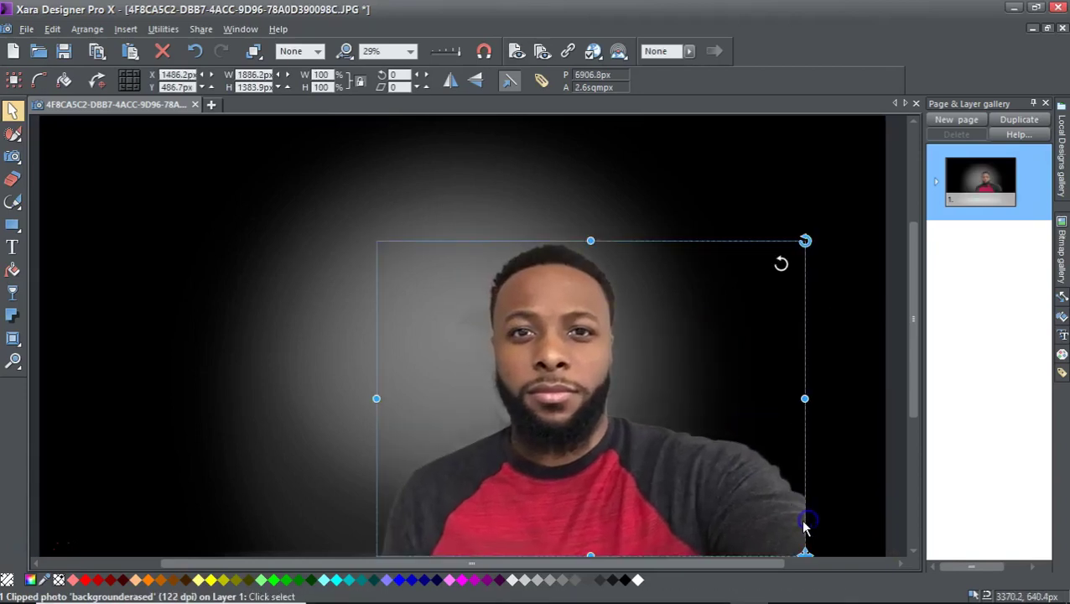
drag(728, 517, 804, 521)
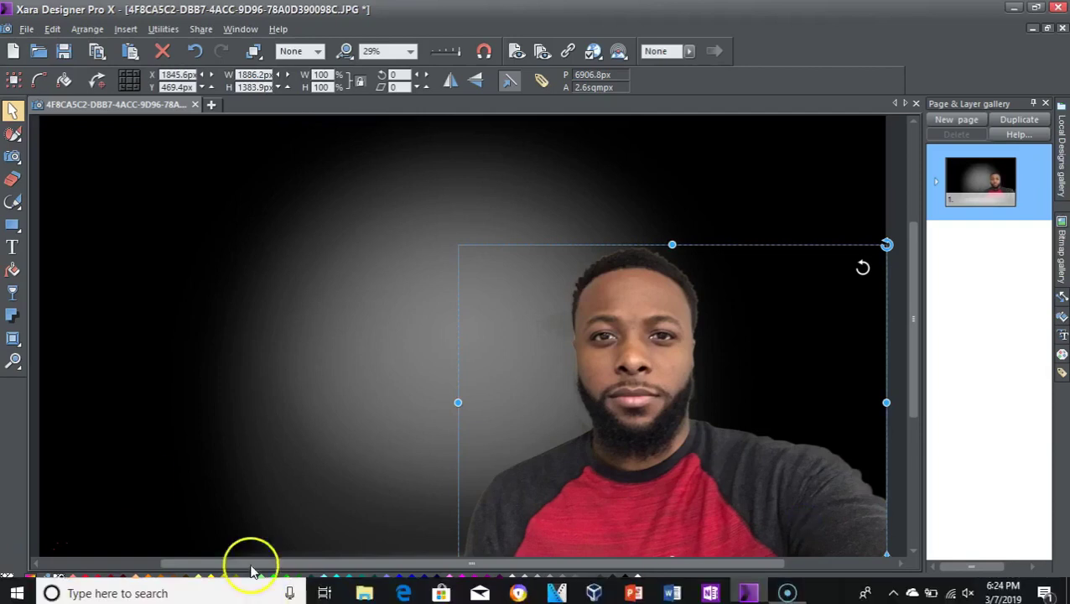